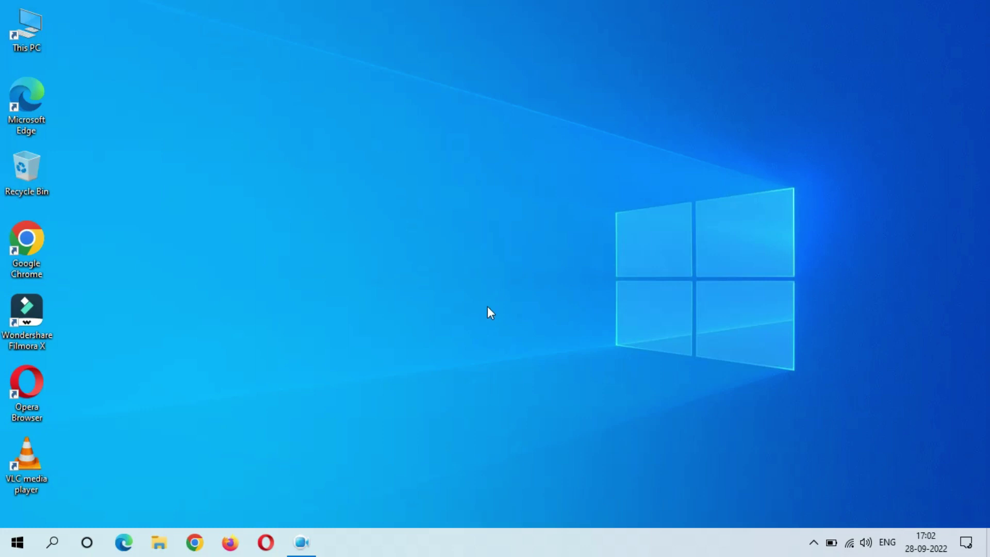
Go to Update & Security in Settings to see optional update KB5017380 listed.
left_click(17, 542)
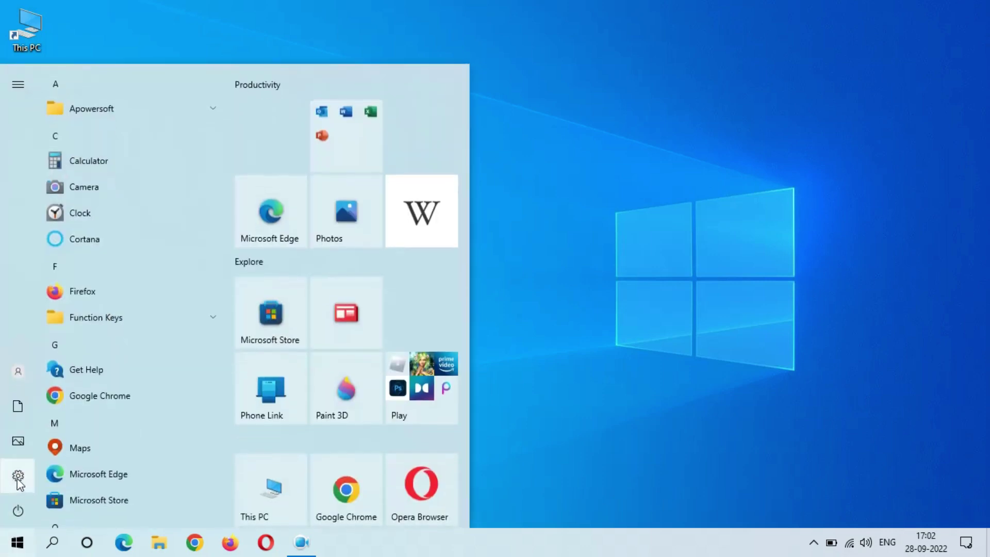
left_click(18, 479)
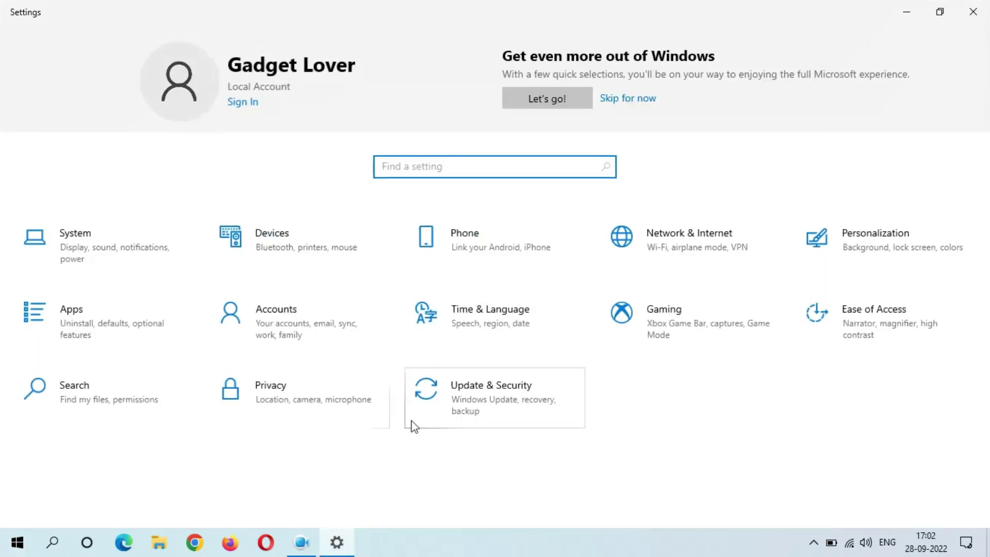
left_click(474, 405)
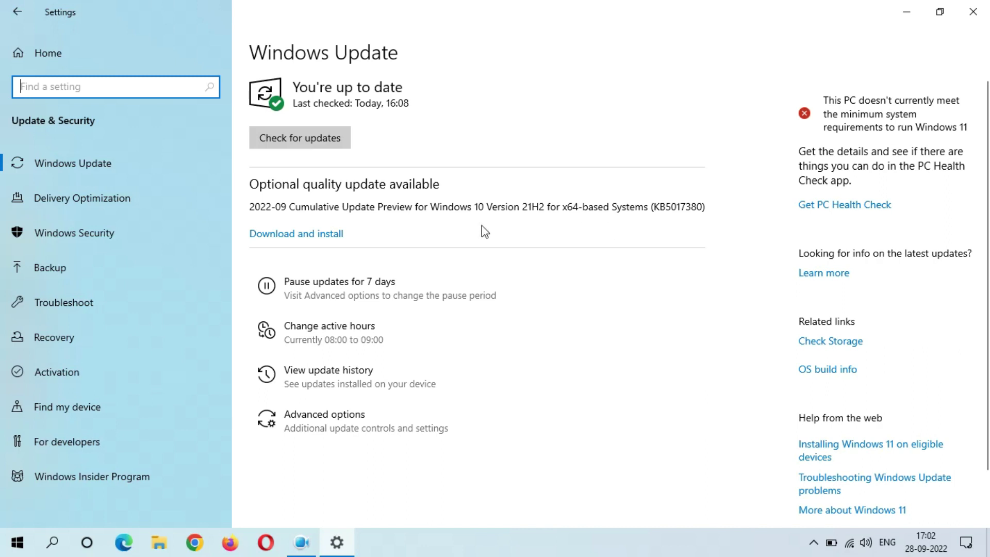
Open the September 20, 2022 KB5017380 release notes from the Windows 10 21H2 update history.
left_click(825, 272)
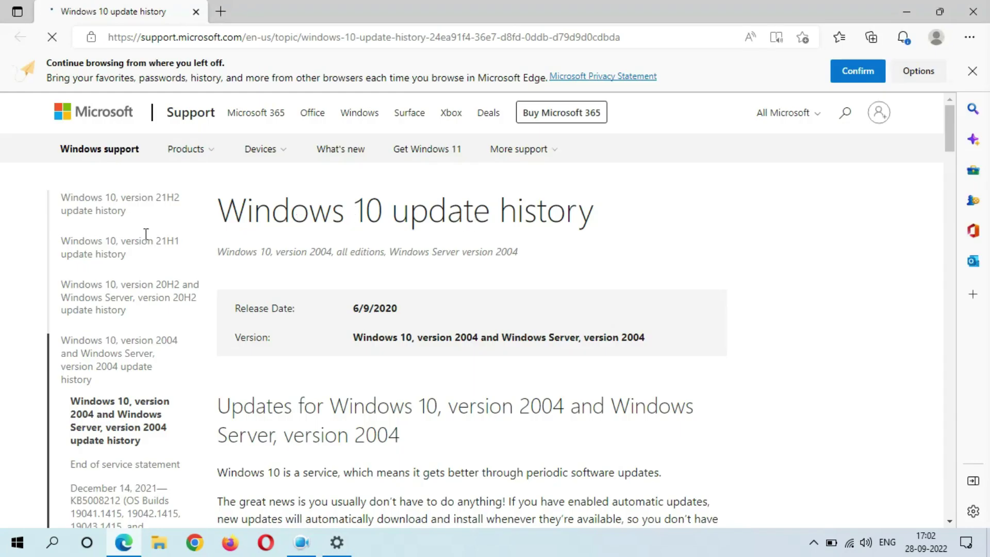
left_click(106, 206)
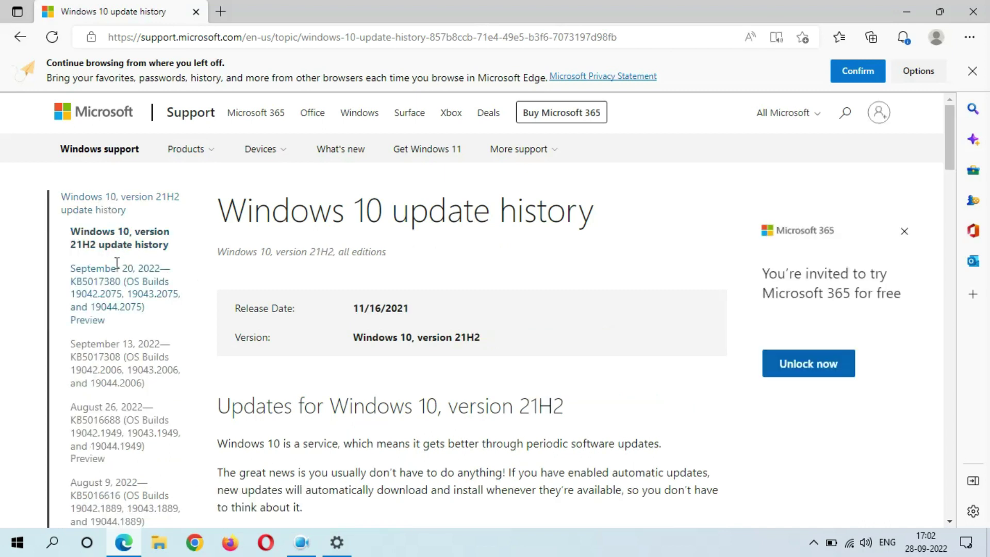
left_click(114, 291)
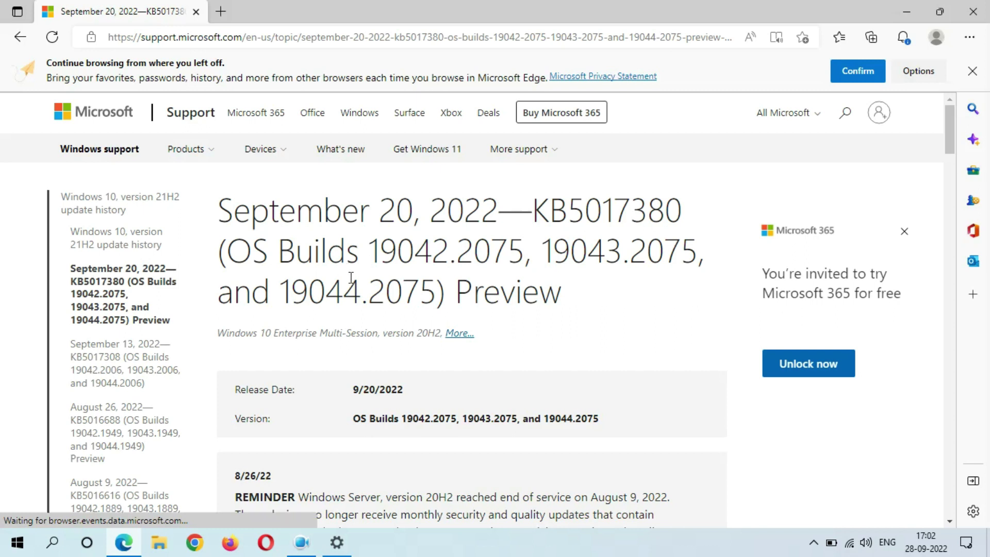
scroll(478, 288, "down", 8)
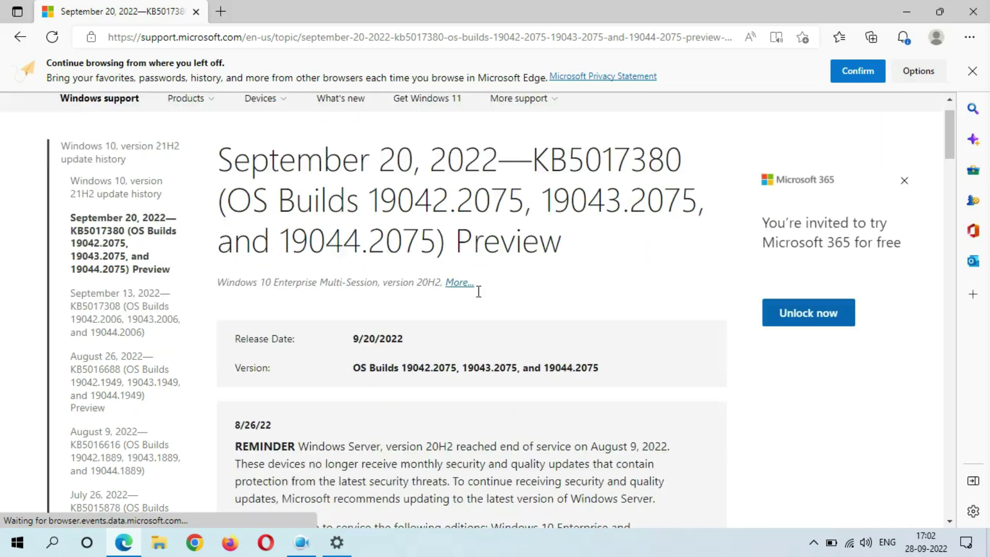
scroll(477, 290, "down", 9)
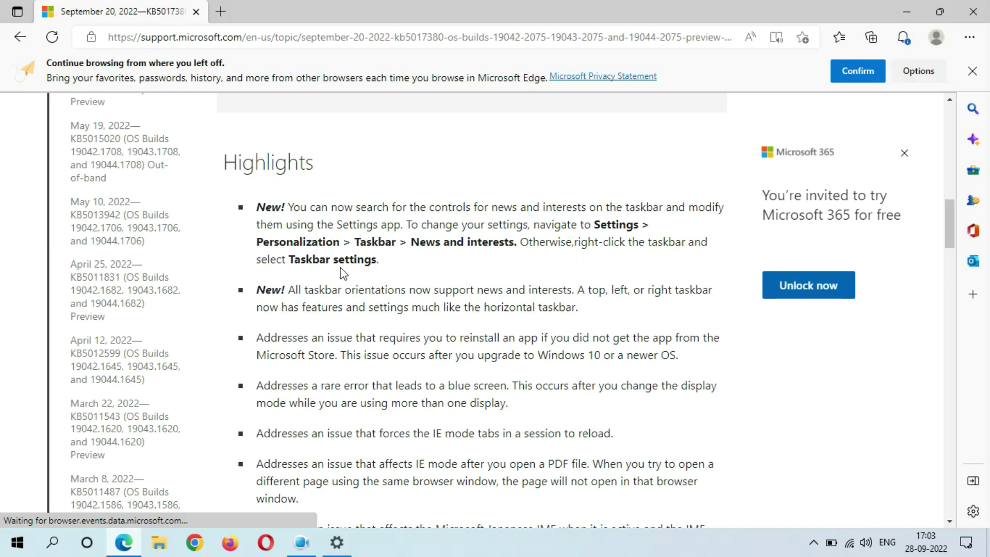
scroll(350, 266, "down", 2)
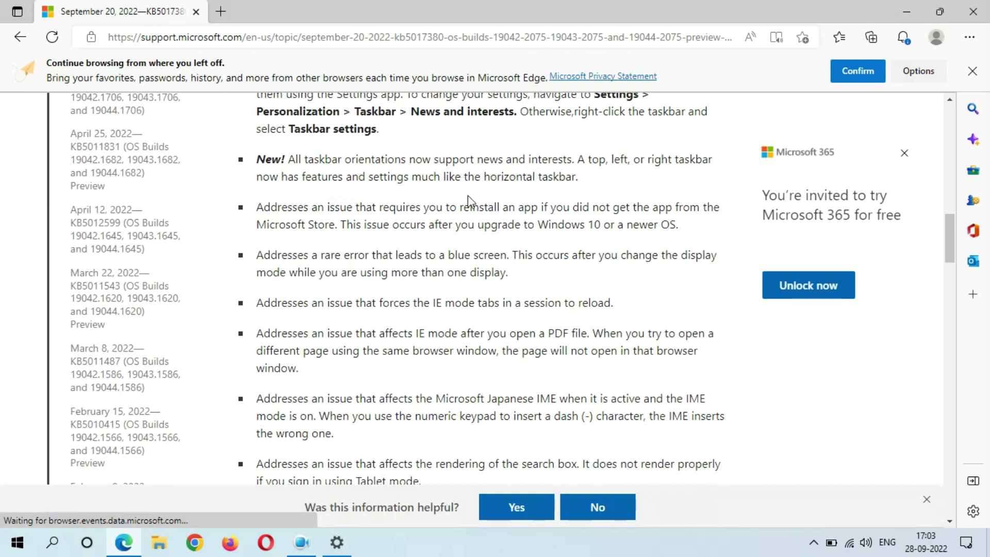
scroll(470, 201, "down", 1)
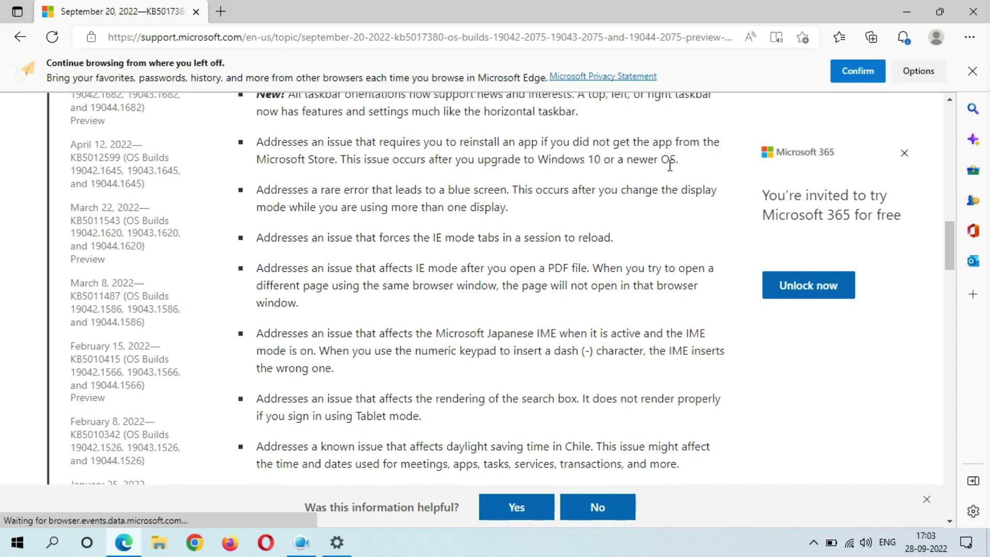
scroll(397, 203, "down", 1)
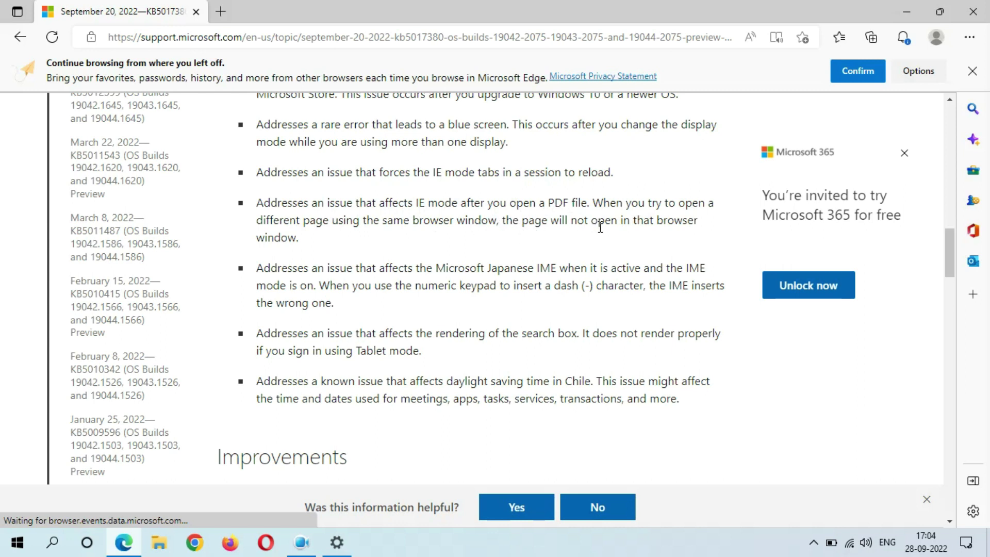
scroll(345, 242, "down", 1)
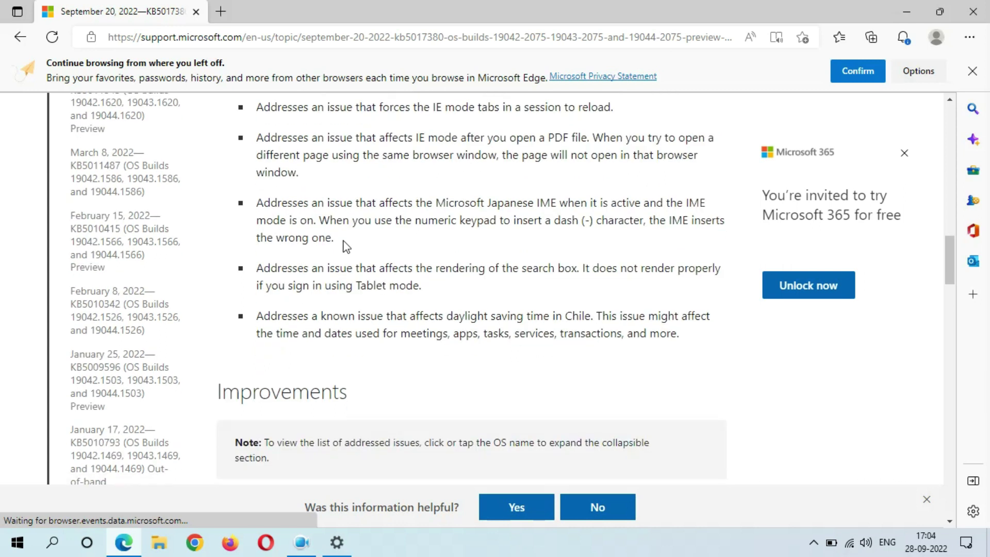
scroll(336, 241, "down", 1)
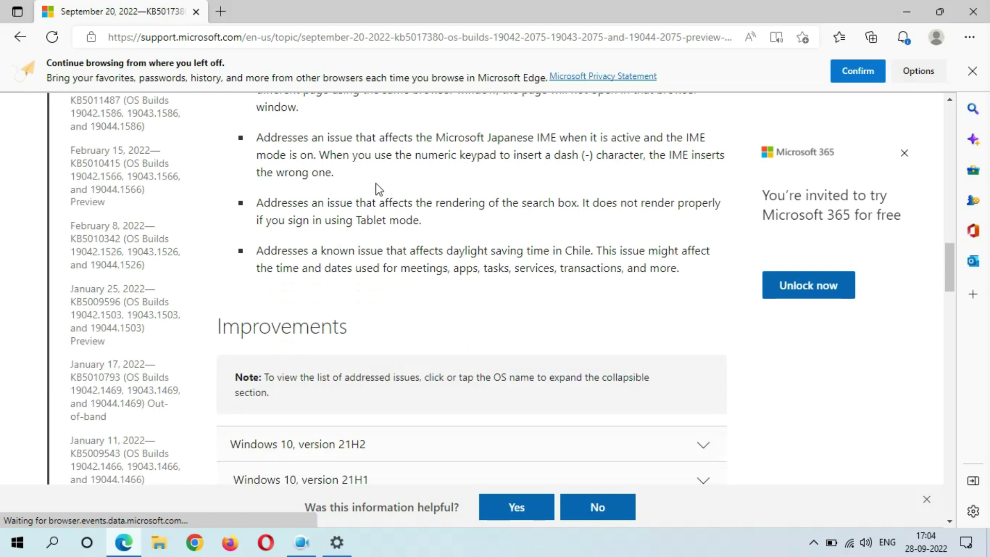
scroll(299, 194, "down", 1)
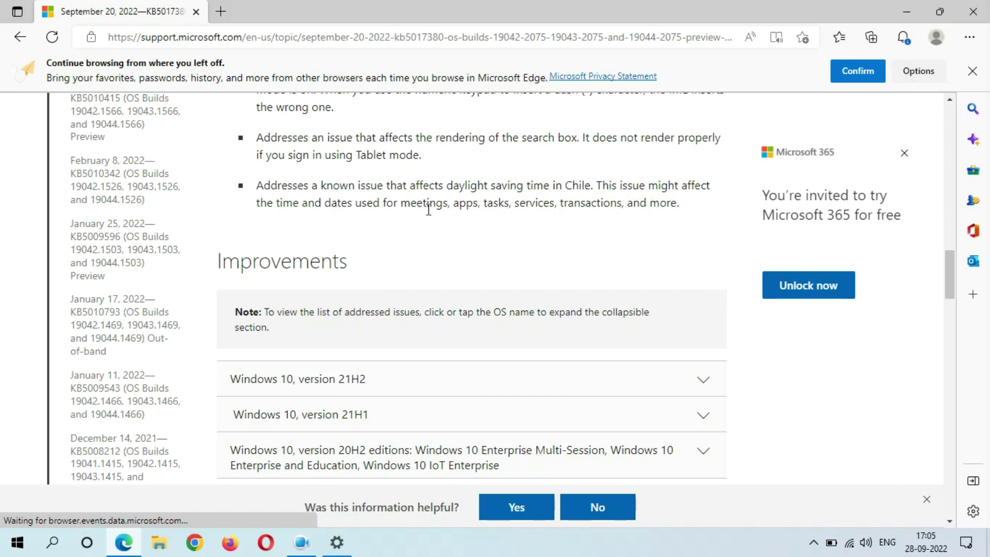
scroll(350, 214, "down", 2)
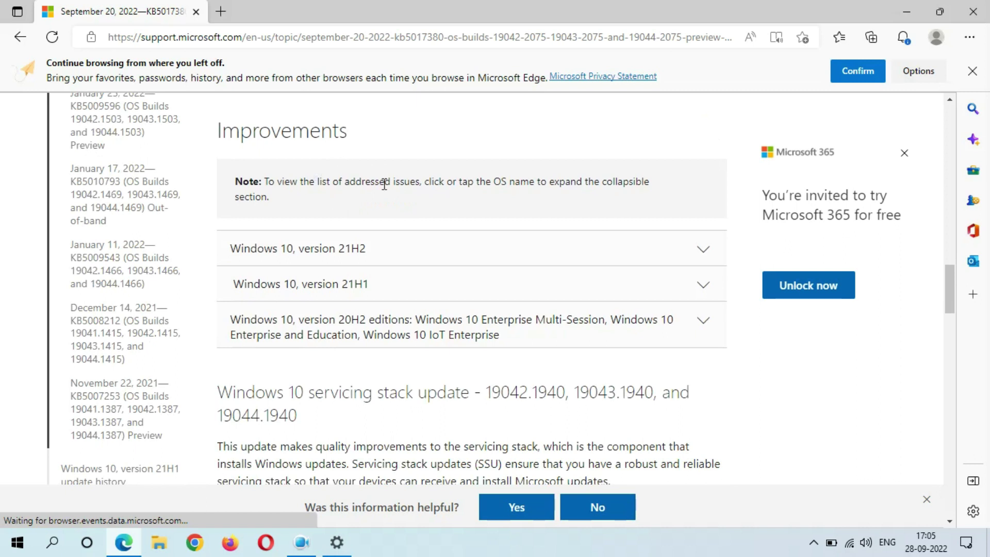
scroll(361, 213, "down", 1)
scroll(361, 213, "down", 4)
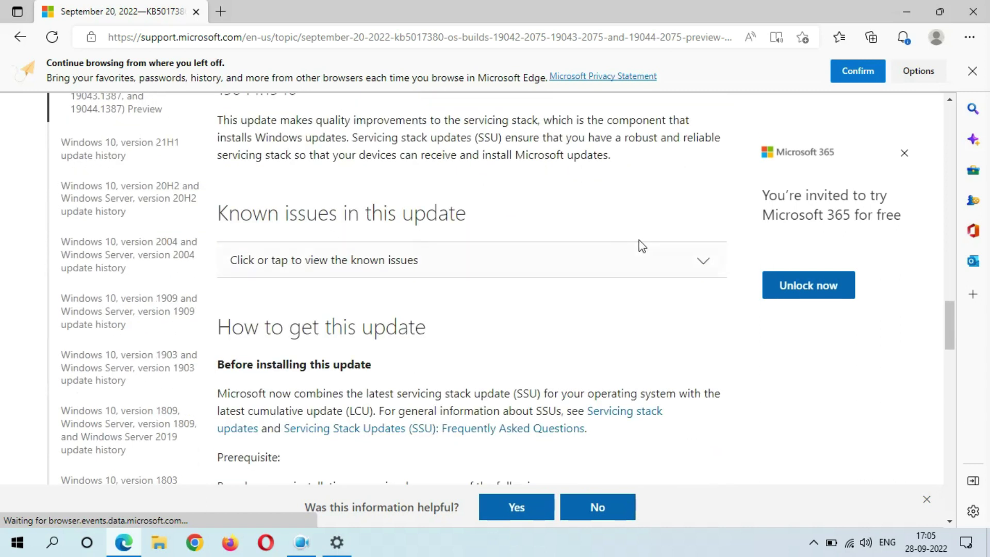
left_click(705, 263)
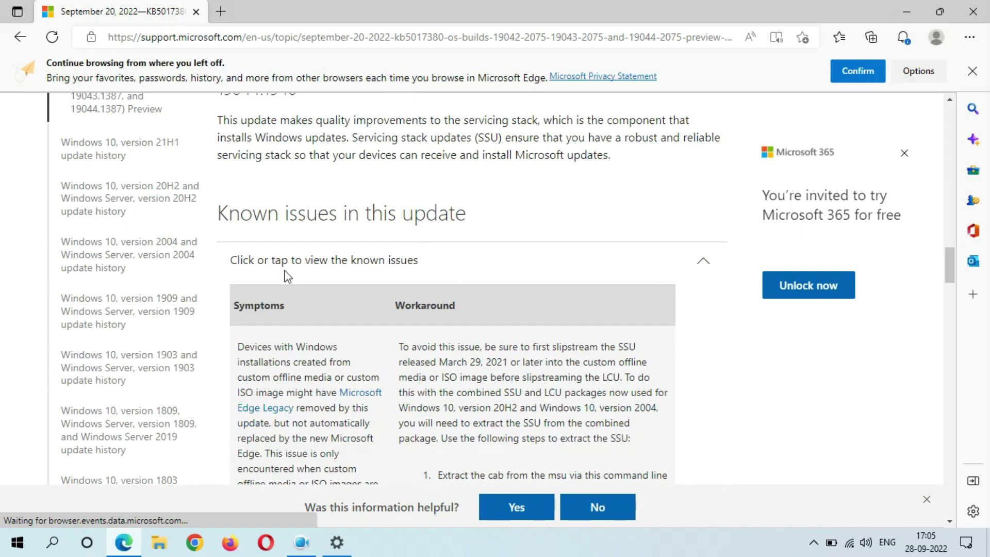
scroll(407, 277, "down", 3)
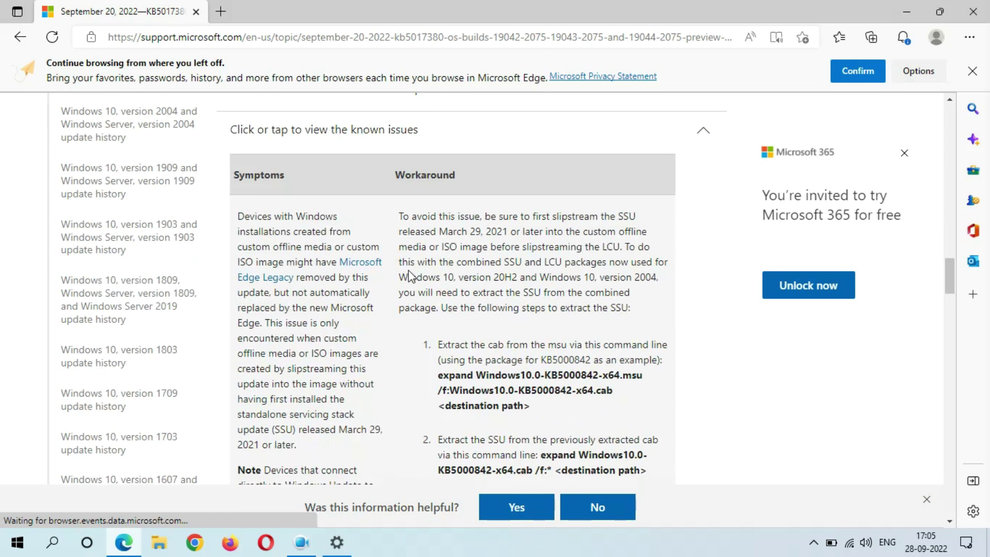
scroll(449, 234, "down", 3)
scroll(452, 251, "down", 15)
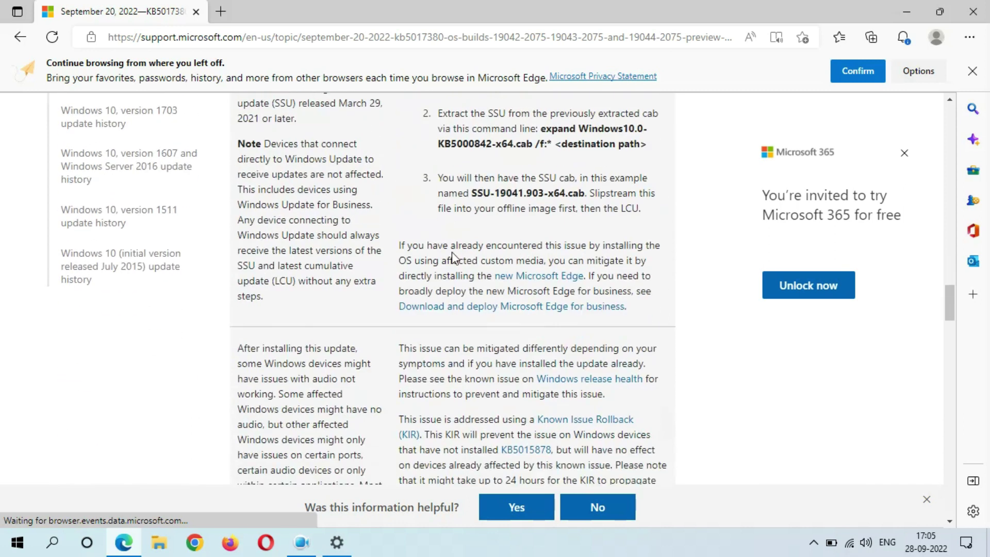
scroll(452, 251, "down", 8)
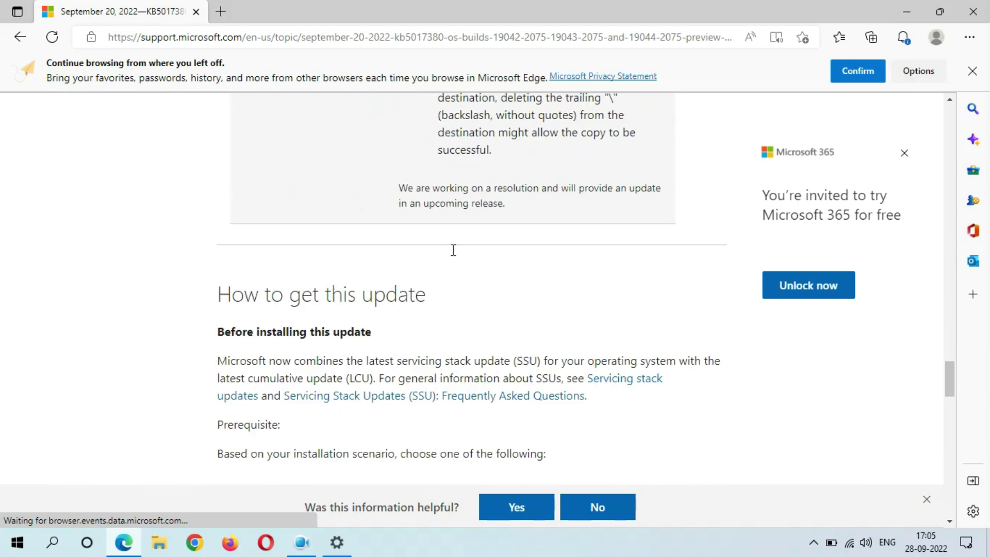
scroll(402, 191, "down", 8)
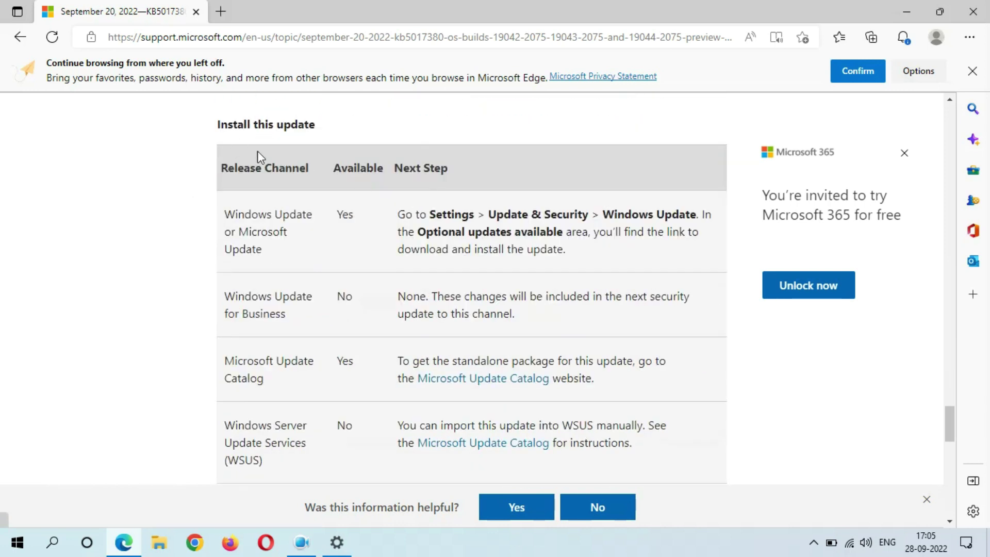
scroll(333, 219, "down", 8)
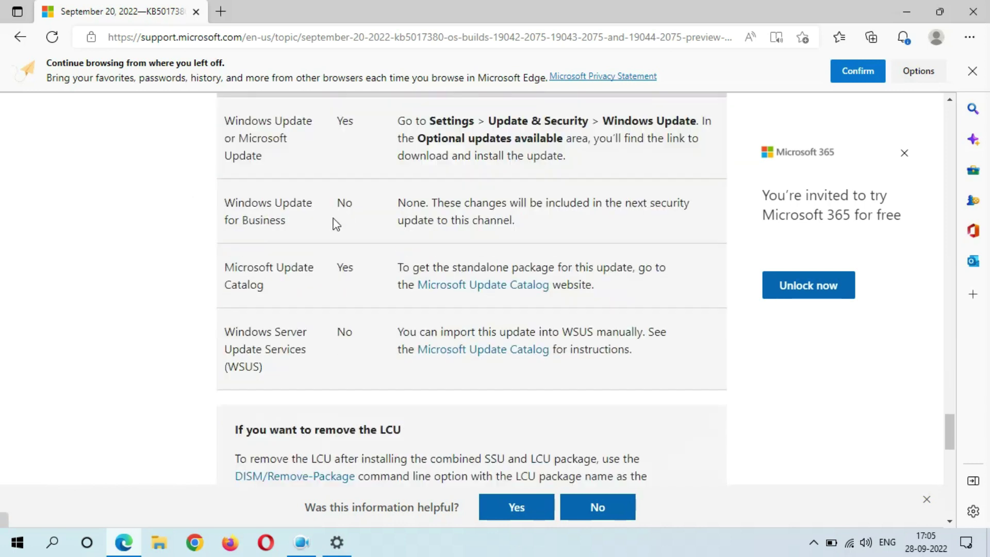
scroll(332, 214, "down", 3)
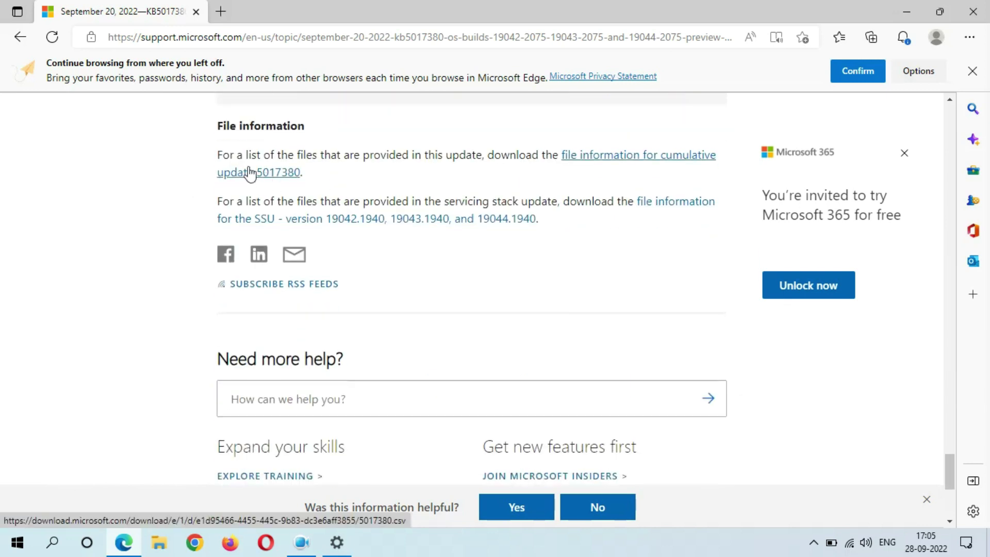
scroll(356, 203, "down", 5)
scroll(380, 212, "up", 12)
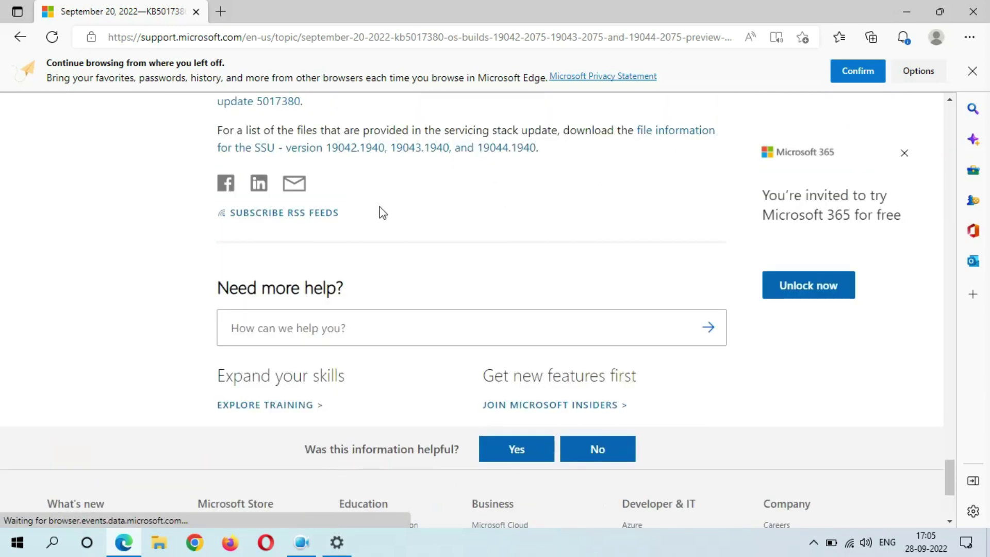
scroll(382, 206, "up", 20)
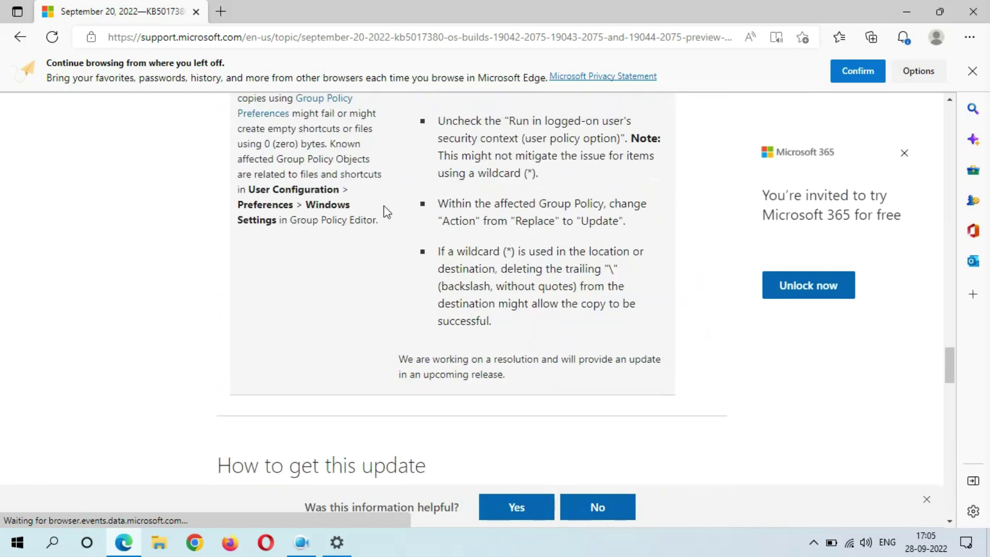
scroll(384, 209, "up", 20)
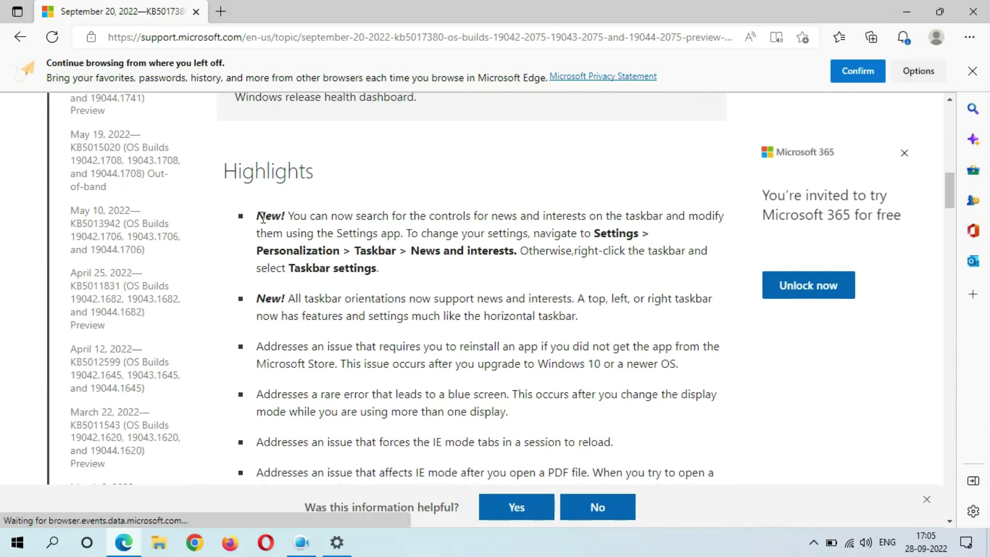
left_click_drag(256, 217, 286, 218)
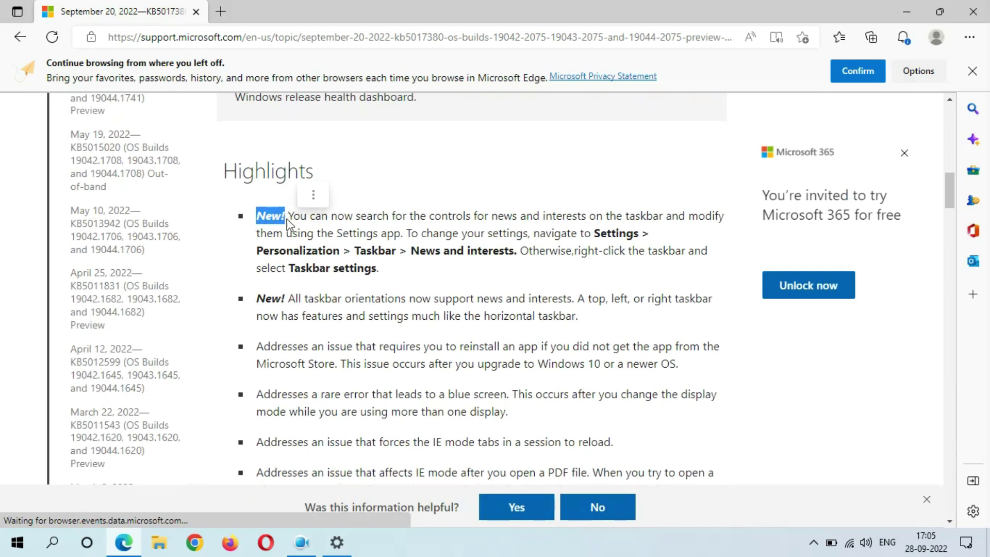
left_click_drag(259, 298, 283, 299)
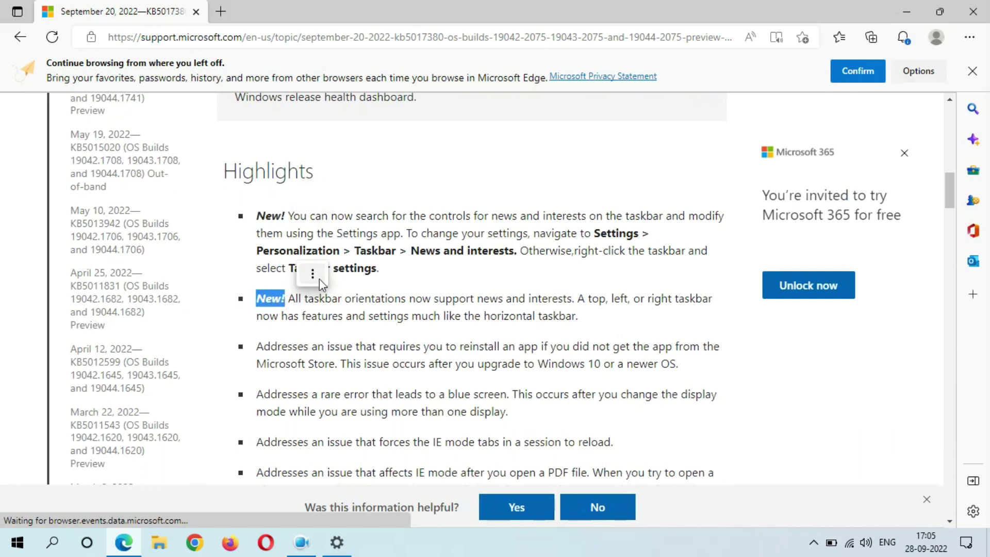
left_click(311, 273)
left_click(405, 180)
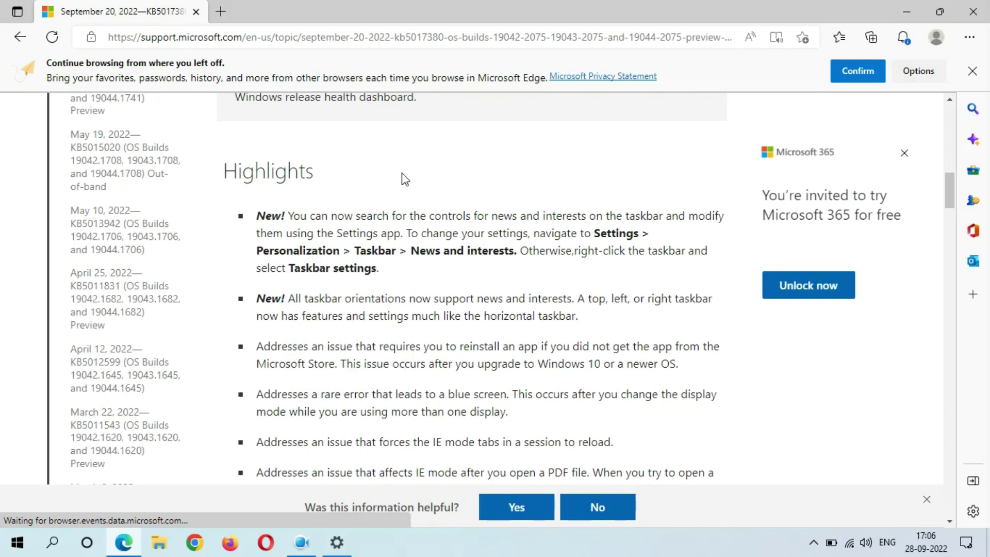
Close Edge and download and install the optional KB5017380 cumulative update preview.
left_click(973, 11)
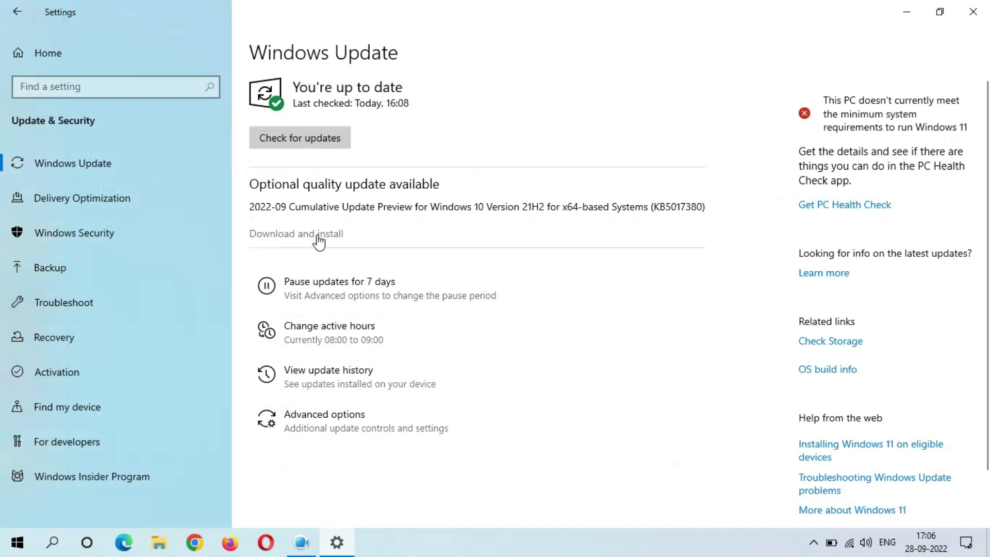
left_click(318, 236)
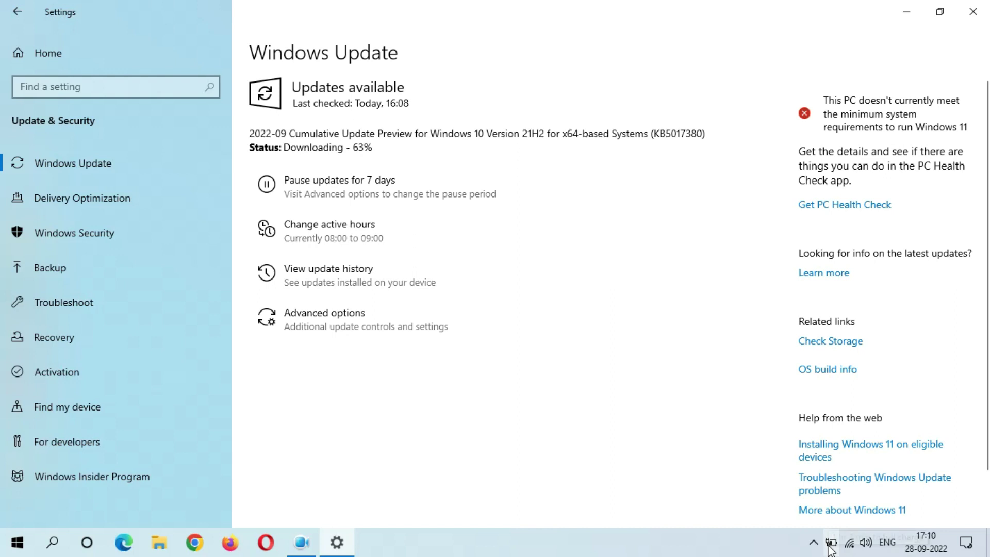
mouse_move(829, 549)
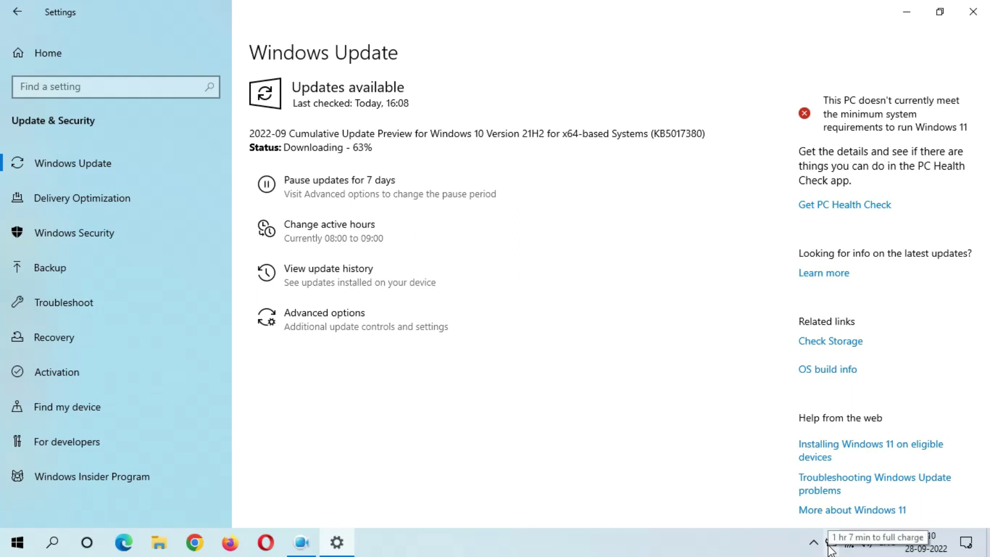